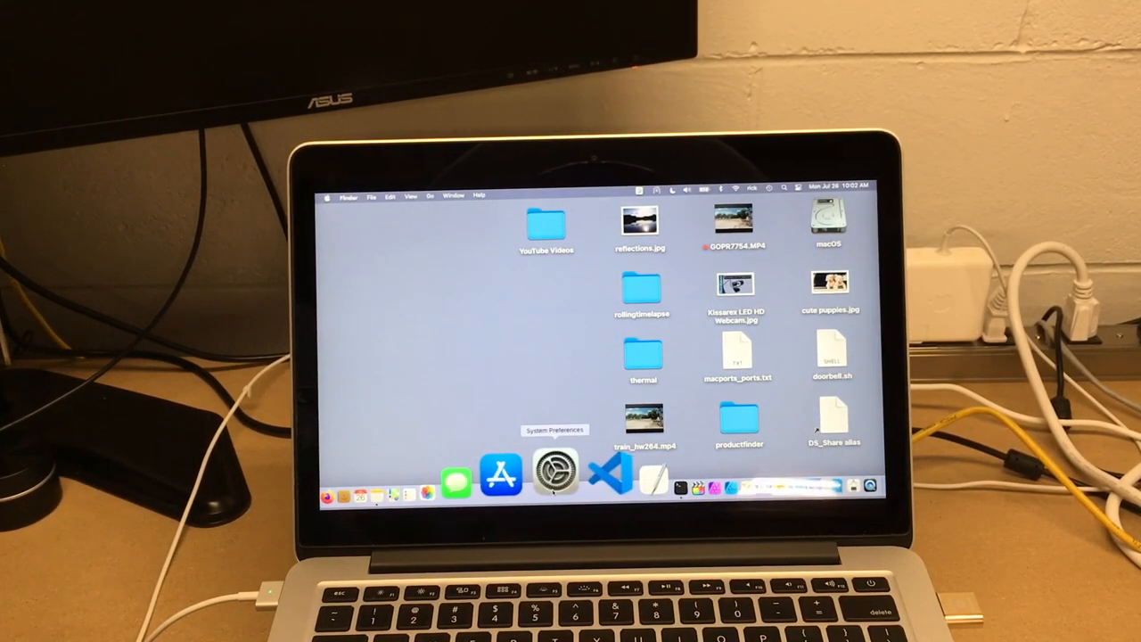
Connect the BT+2.4G KB keyboard from the Bluetooth pane of System Preferences.
click(554, 464)
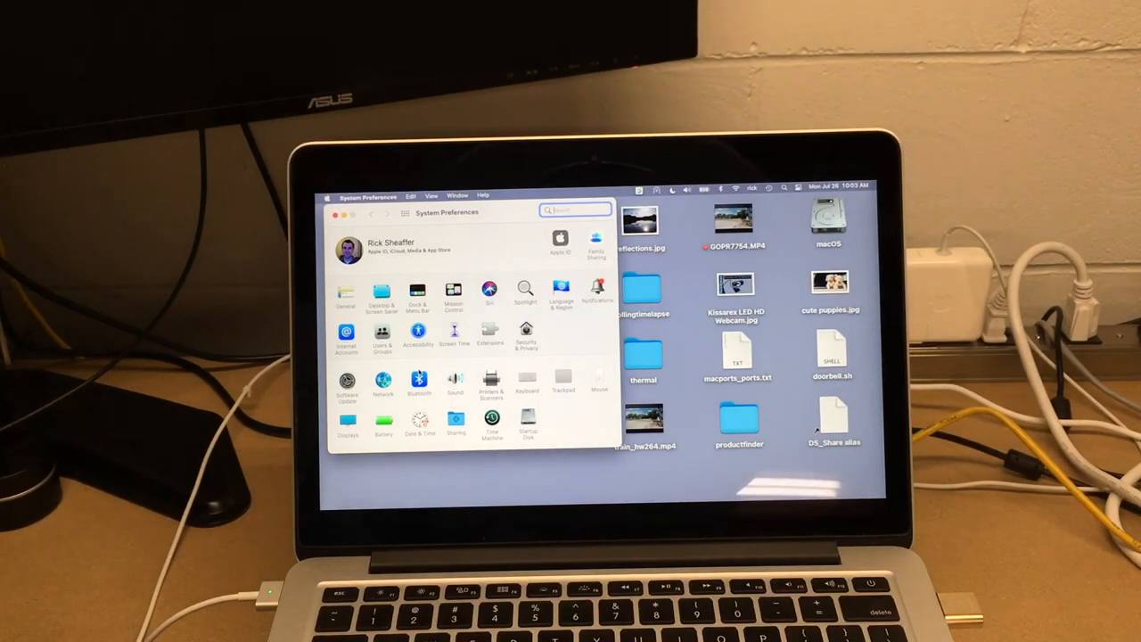
click(419, 381)
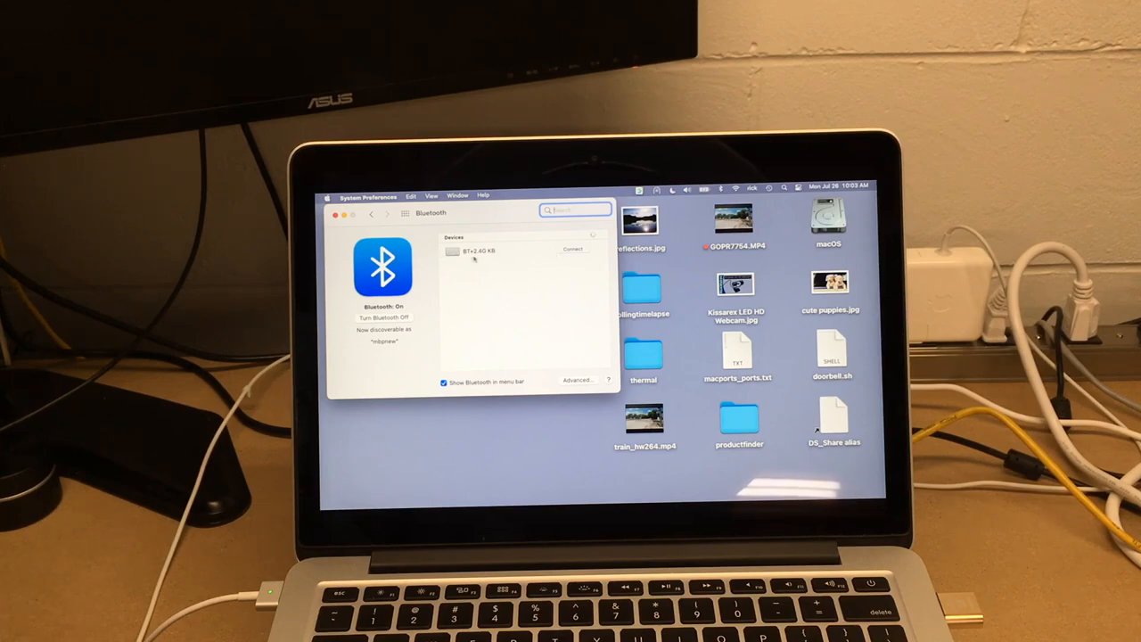
click(570, 249)
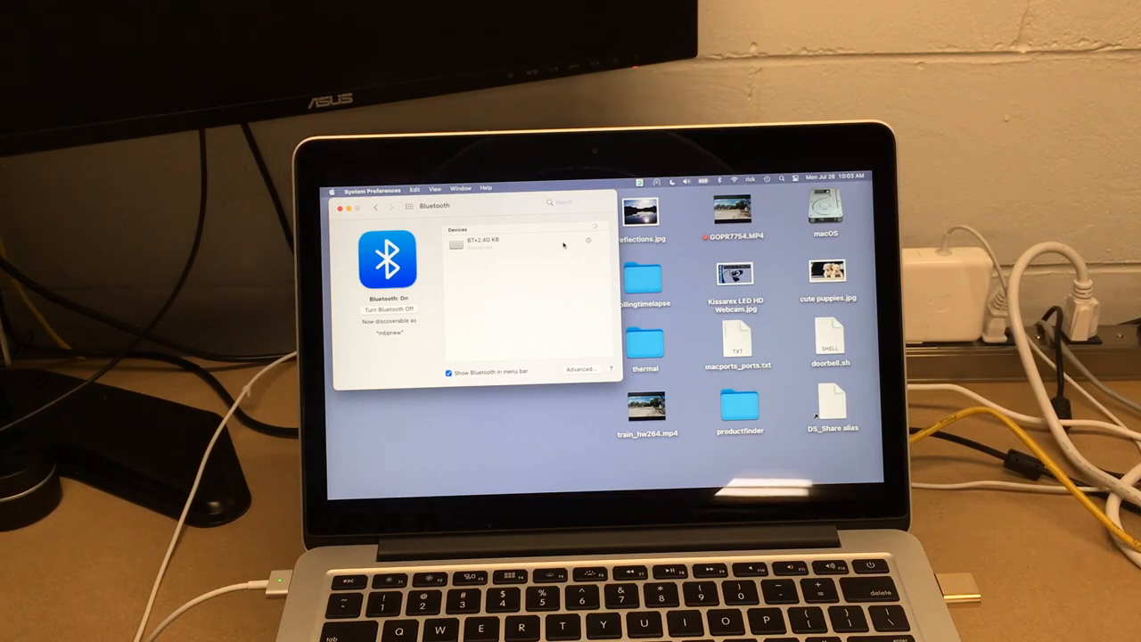
Launch Pages via Spotlight and create a new blank document for the test line.
key(super+Tab)
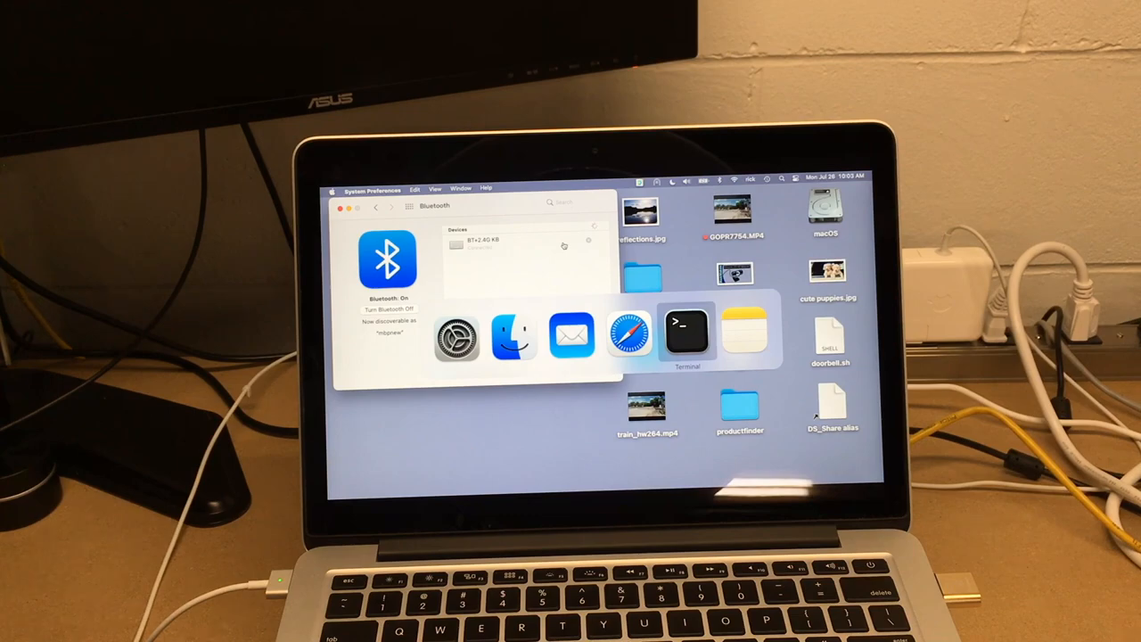
key(super+space)
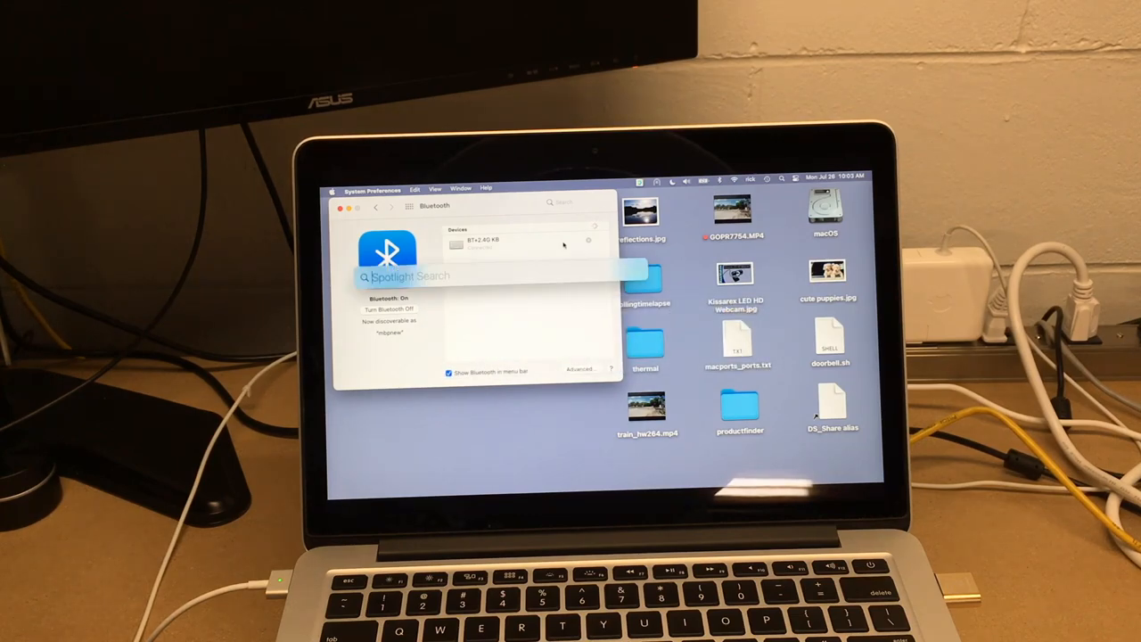
text(pages)
key(Return)
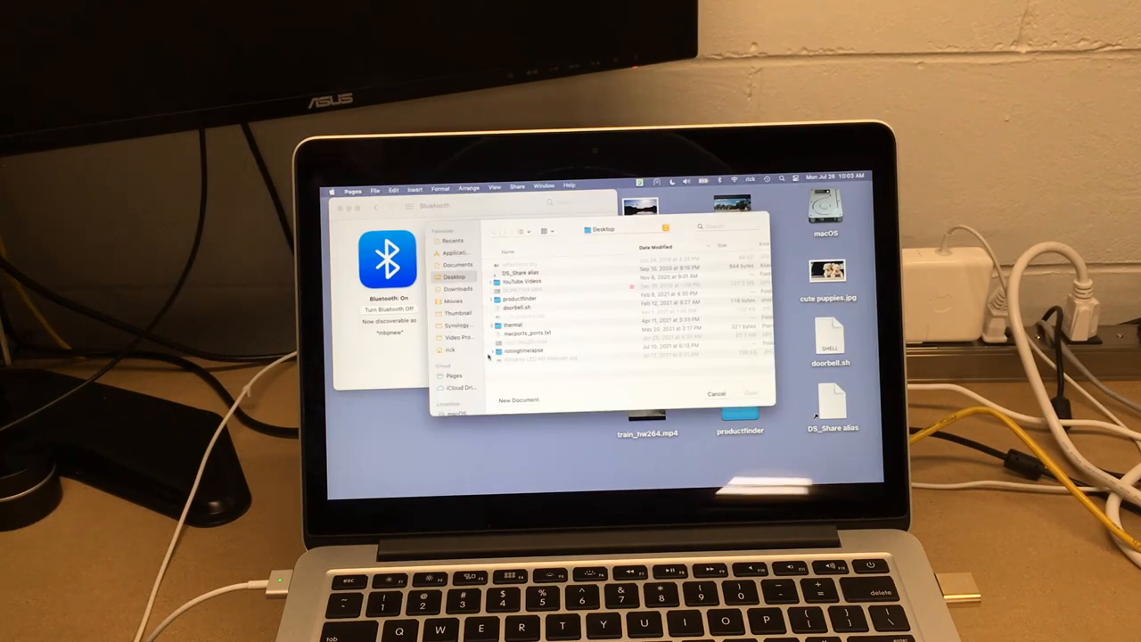
click(519, 400)
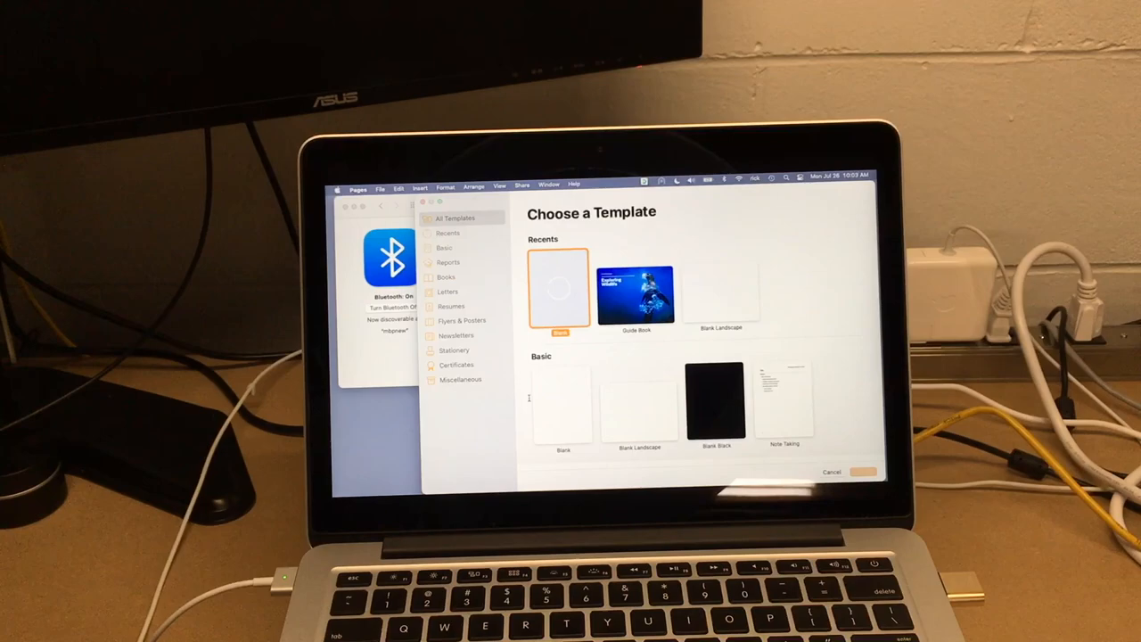
key(Return)
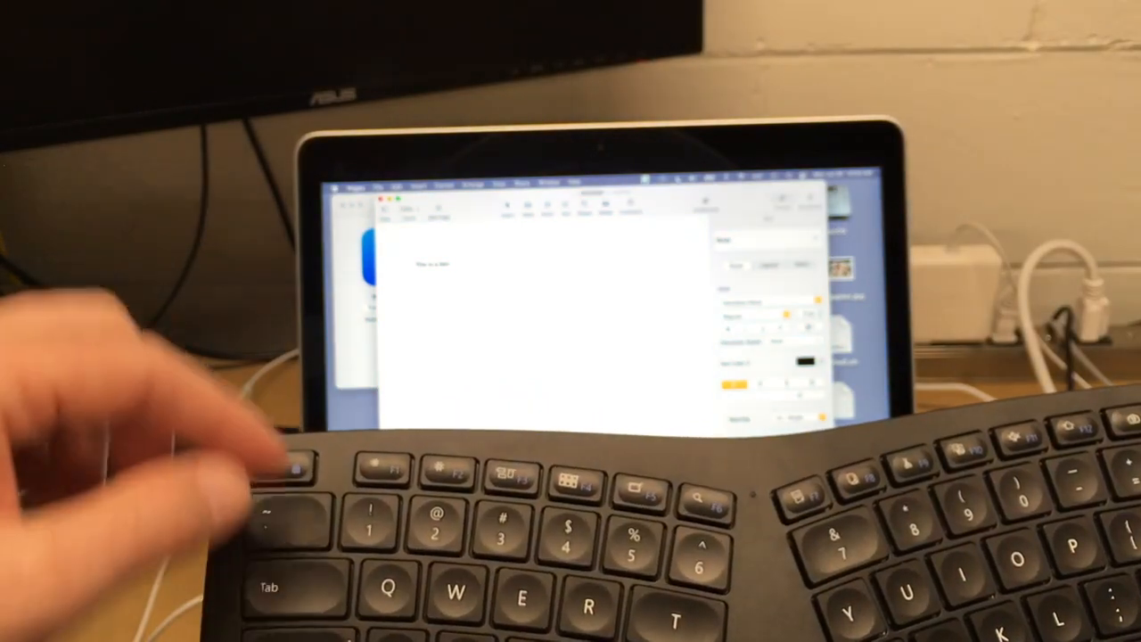
Lower and raise the screen brightness from the keyboard's function keys.
key(XF86MonBrightnessDown)
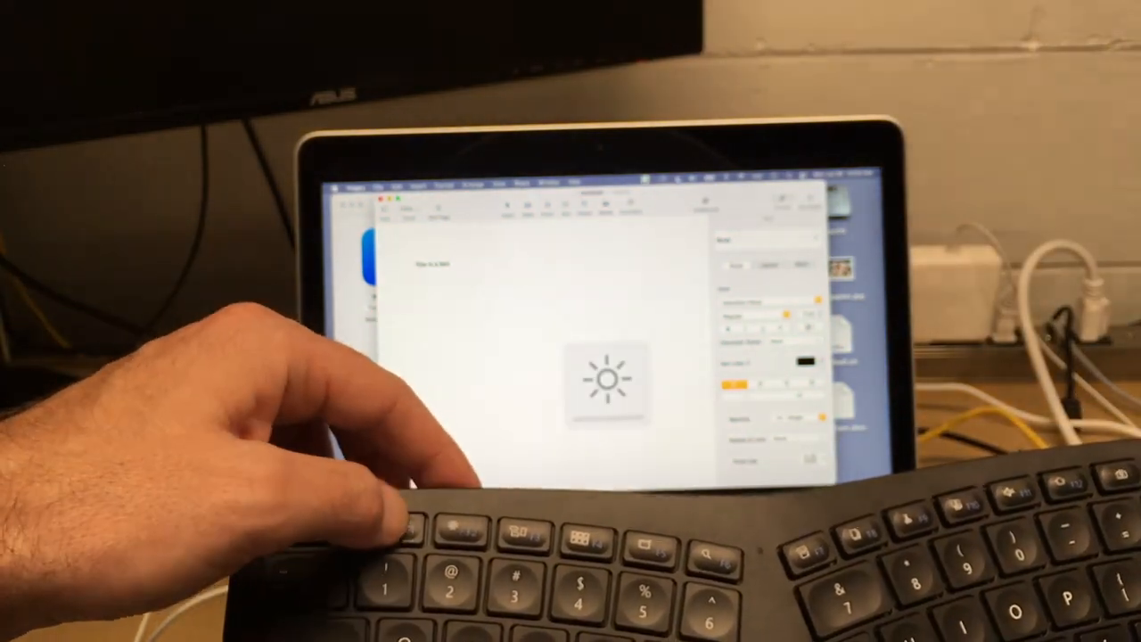
key(XF86MonBrightnessUp)
key(XF86MonBrightnessUp)
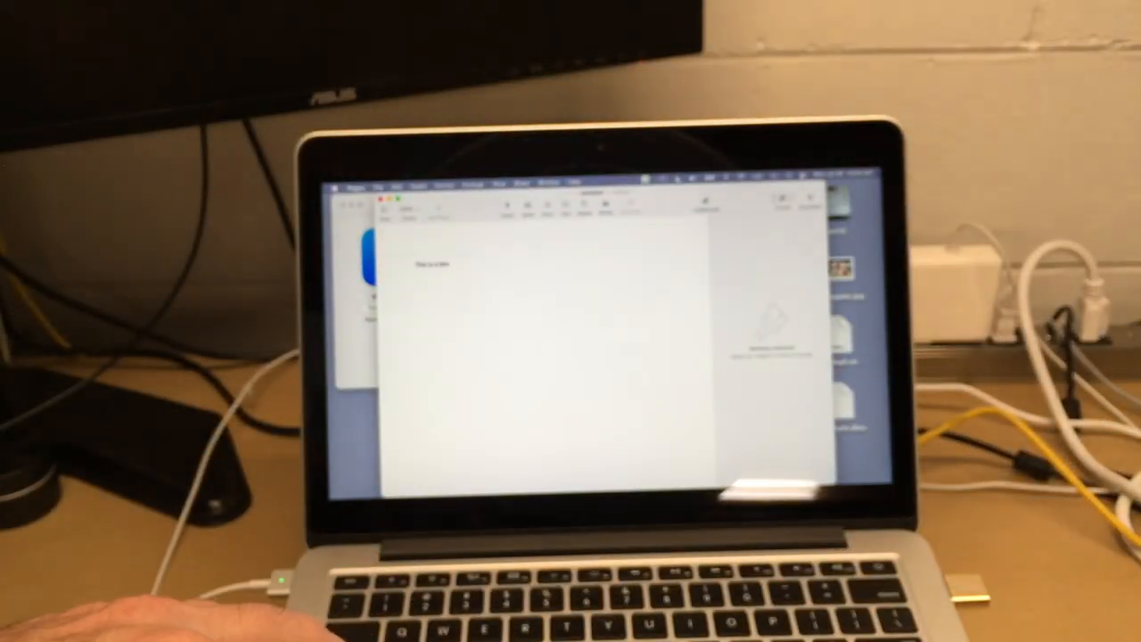
Test the Spotlight and mute keys, dismissing the search and unmuting again.
key(super+space)
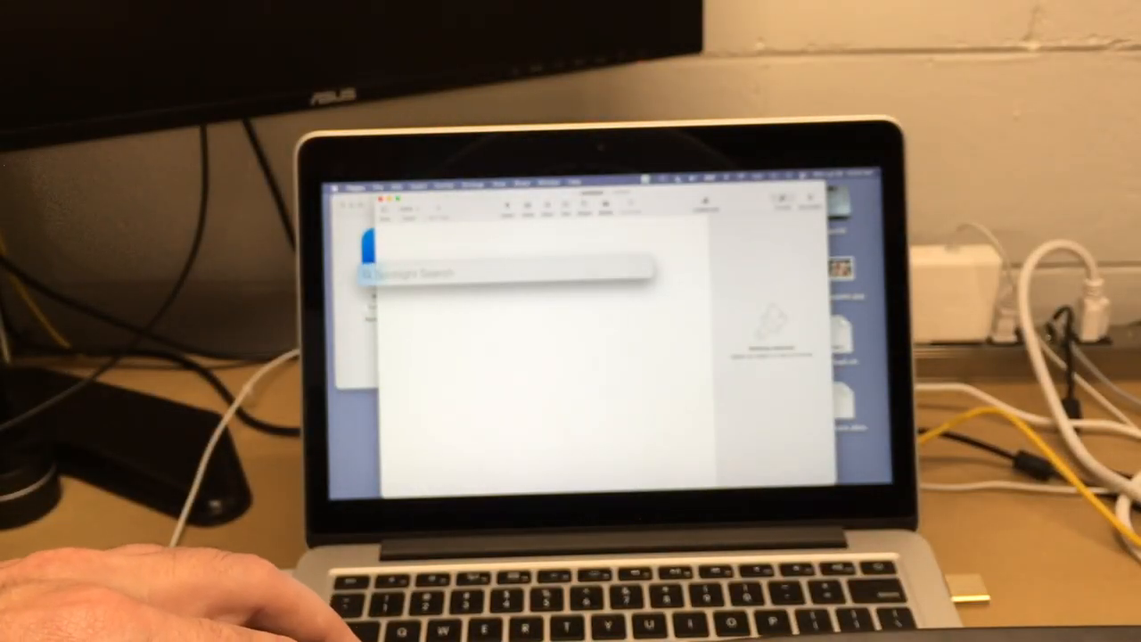
key(Escape)
key(XF86AudioMute)
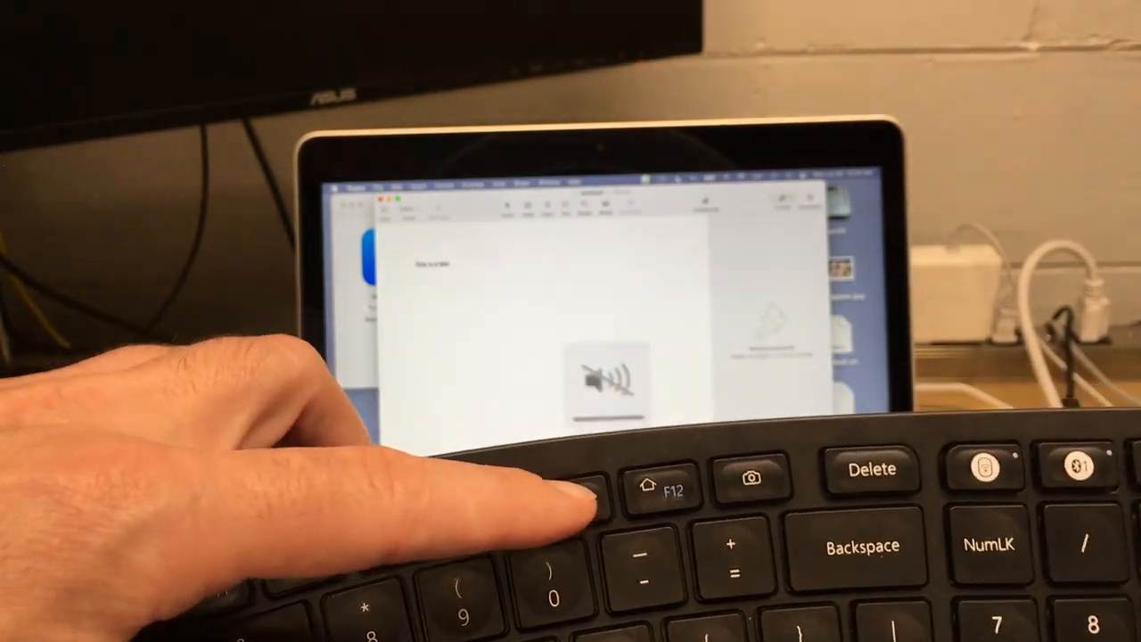
key(XF86AudioMute)
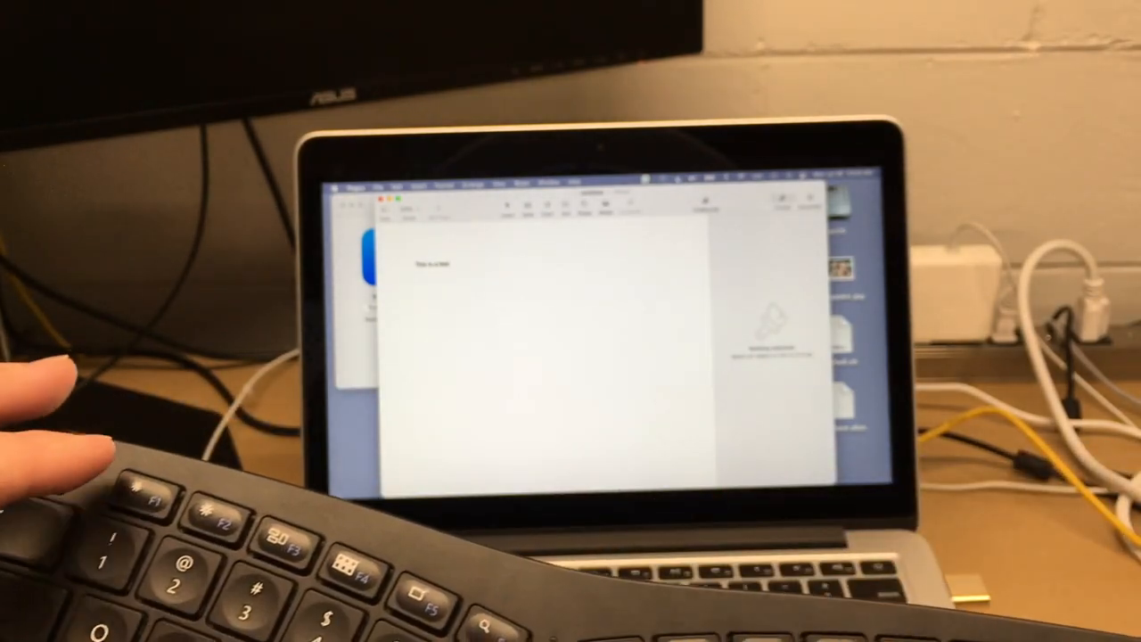
Switch to the Bluetooth settings window, then toggle show-desktop and Mission Control on and off.
key(super+Tab)
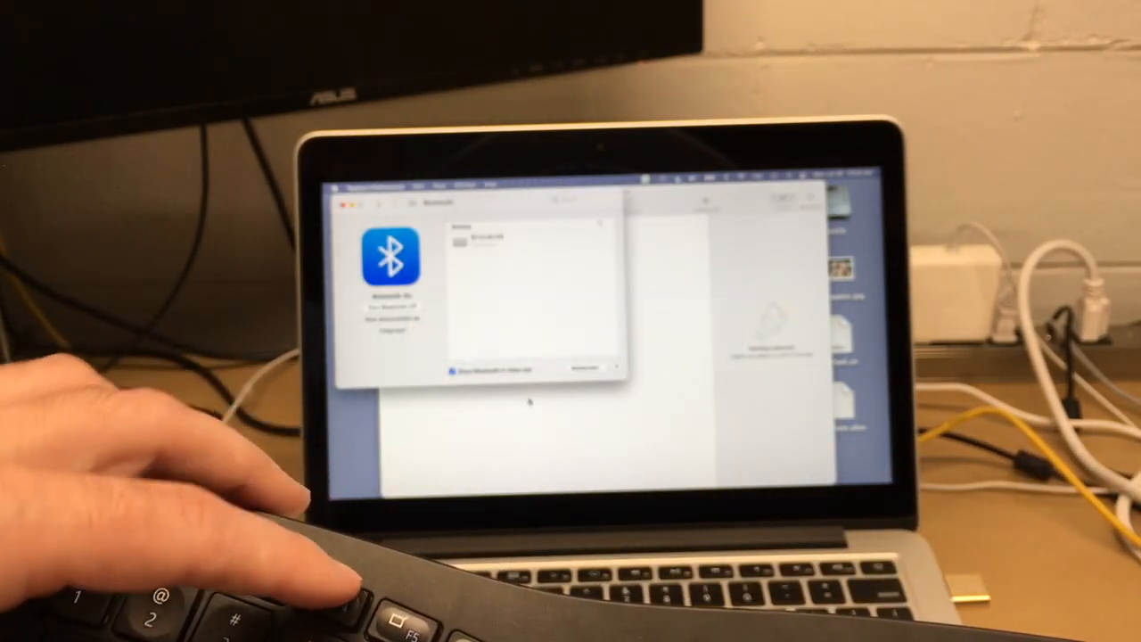
key(F11)
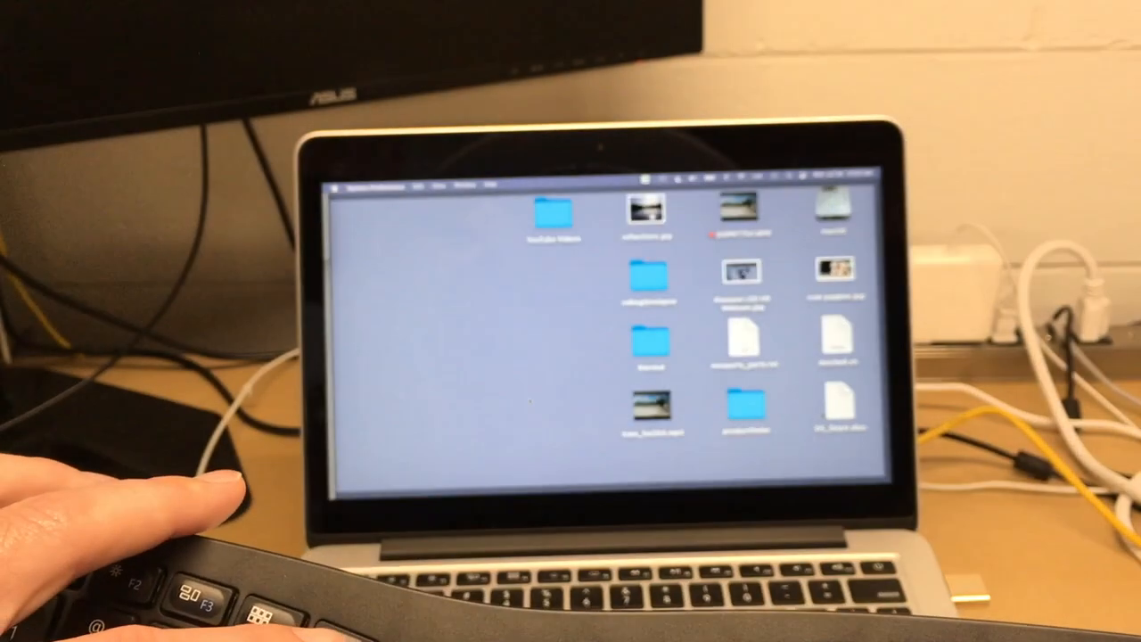
key(F11)
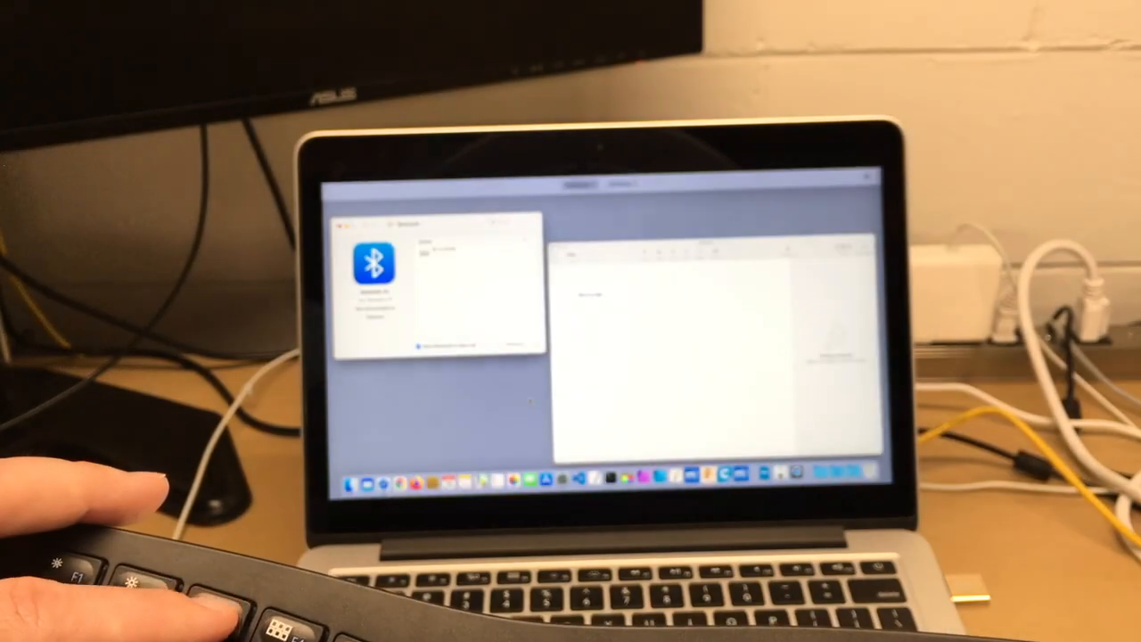
key(F3)
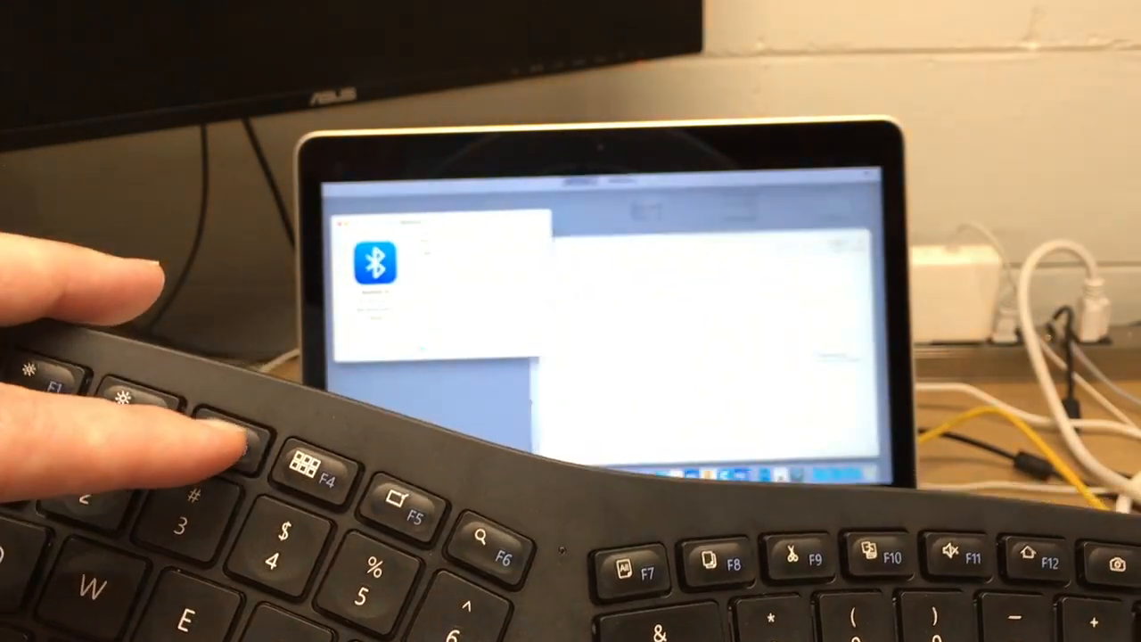
key(F3)
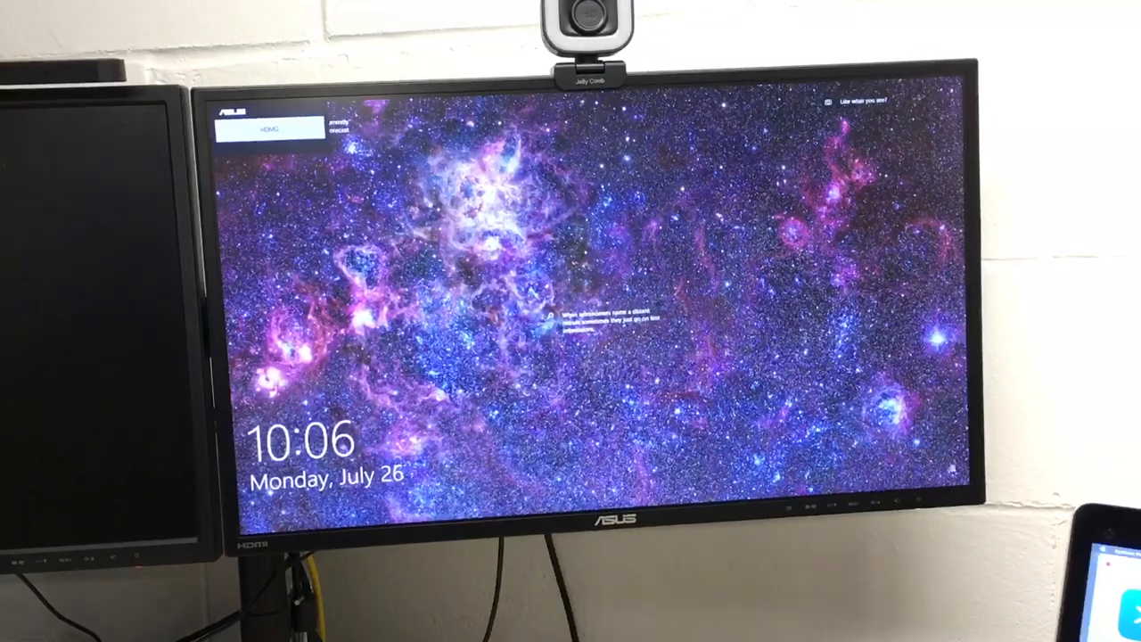
key(space)
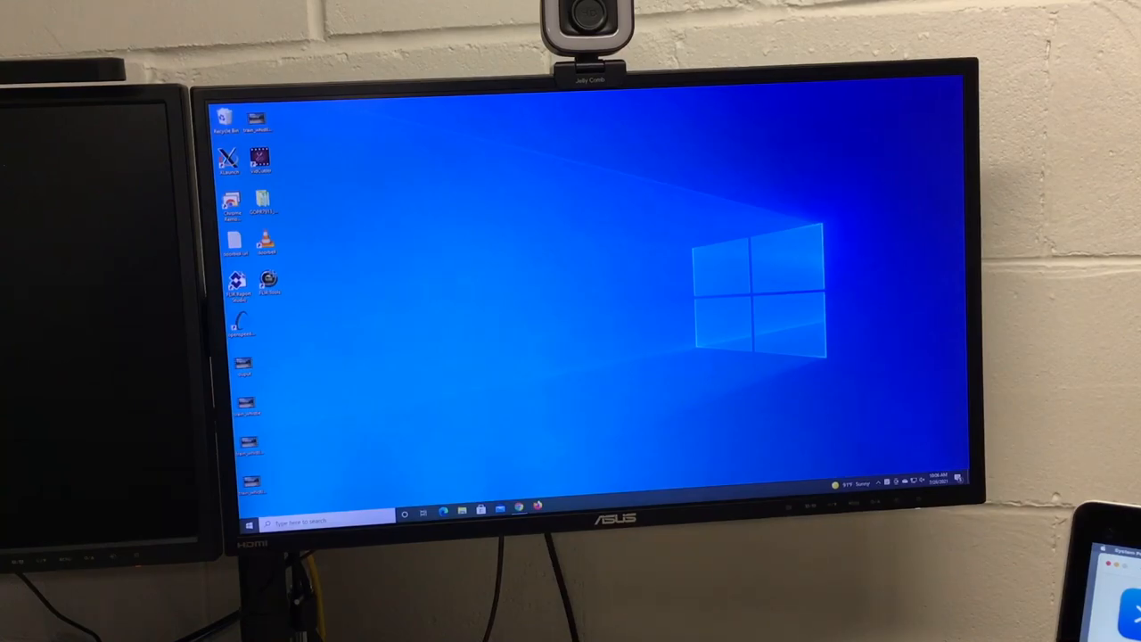
Wake the Windows PC, sign in and toggle Task View on and off.
key(super+Tab)
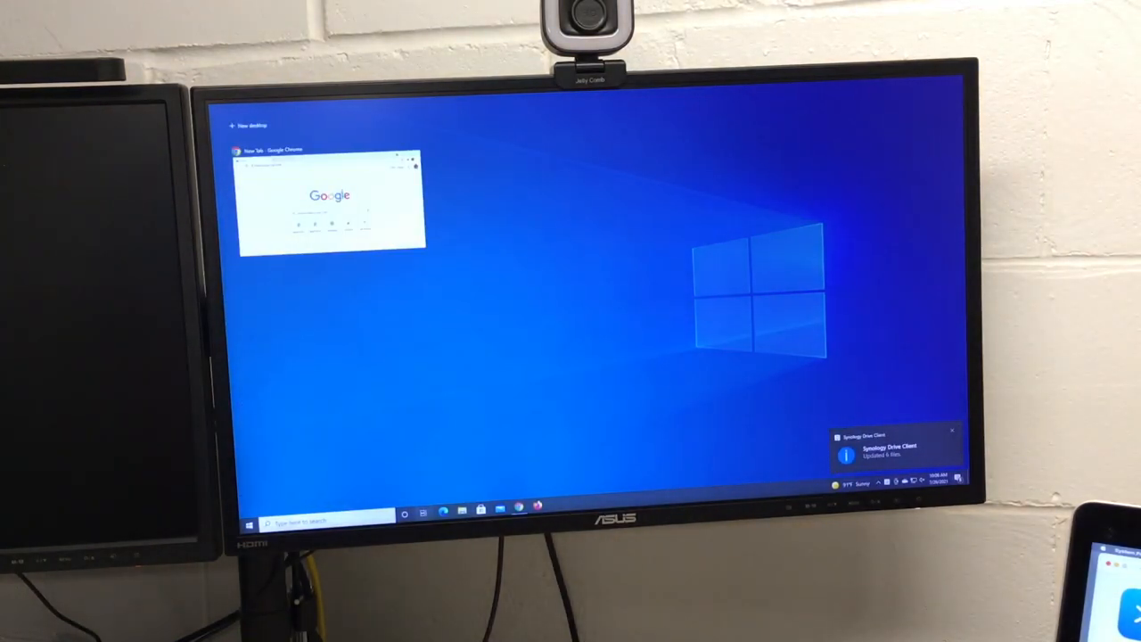
key(Escape)
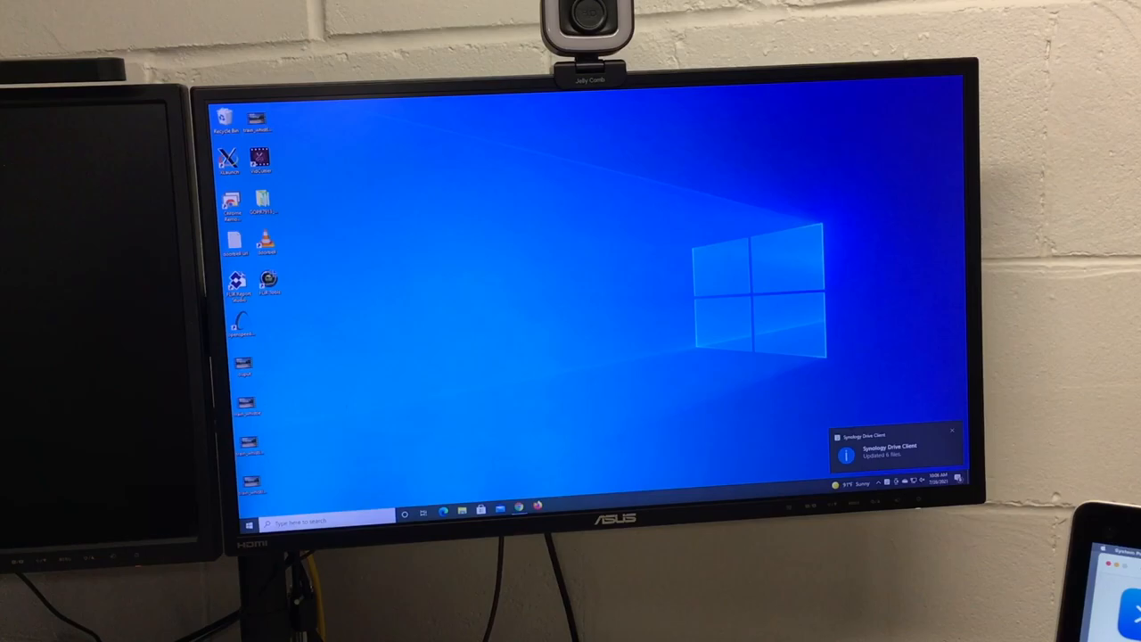
Launch Notepad from Windows search, type a short test line and reopen the Start menu.
key(super+Tab)
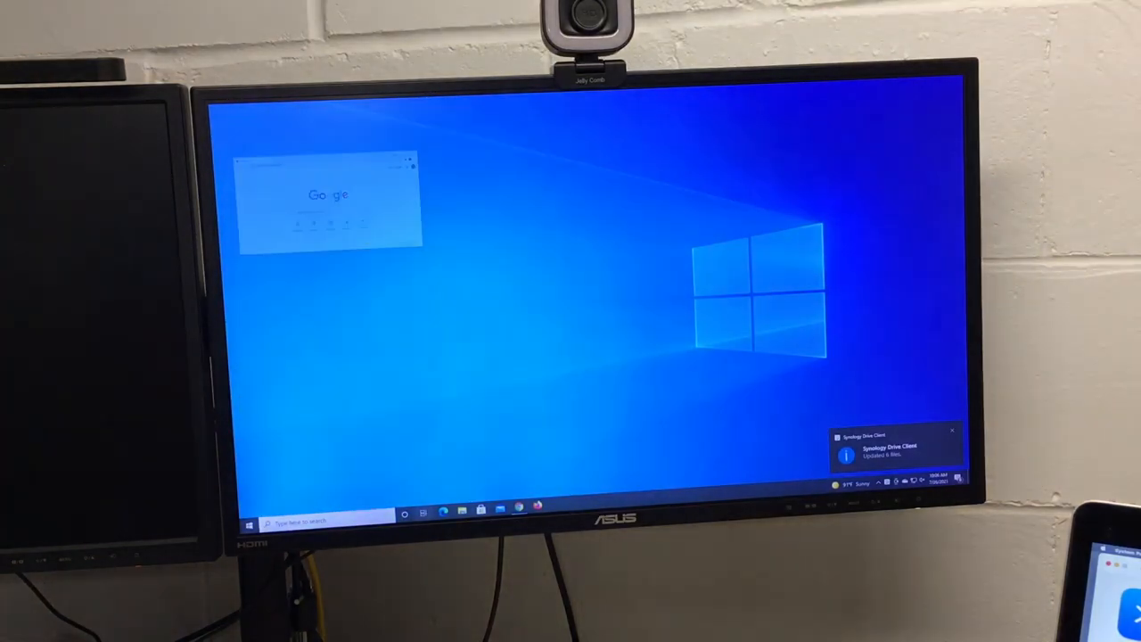
key(Escape)
key(super)
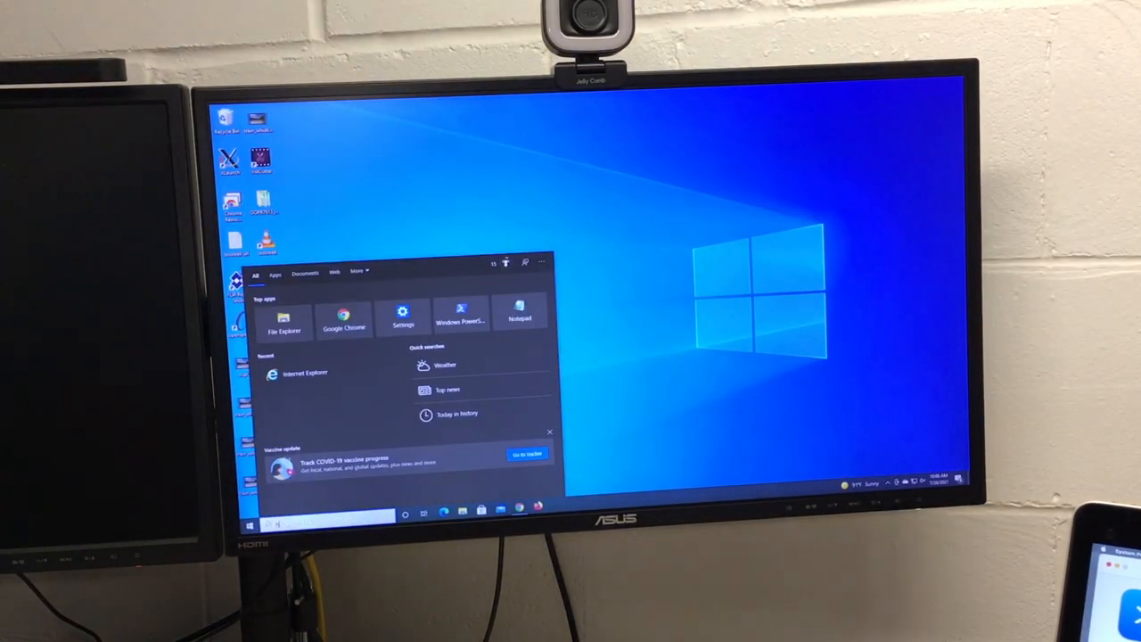
text(notepad)
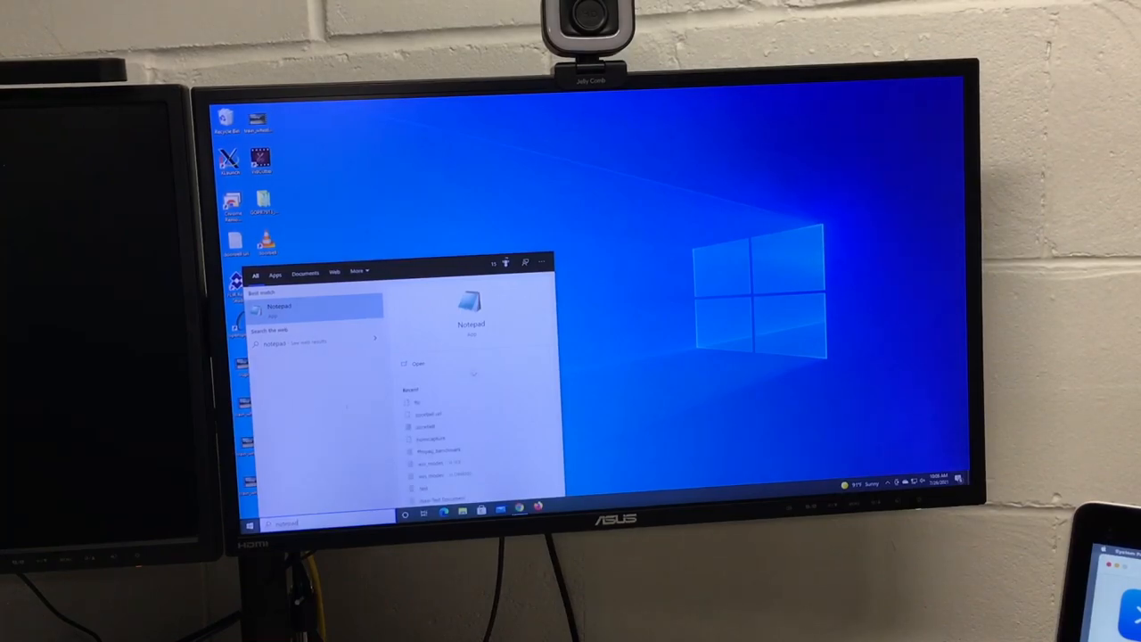
key(Return)
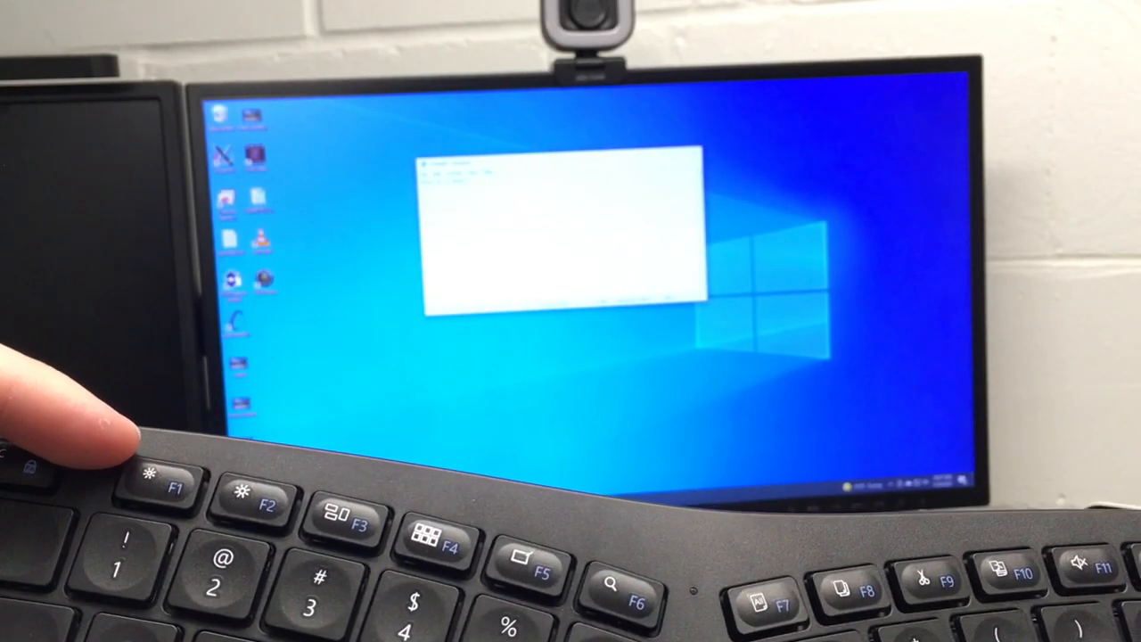
text(this is a test)
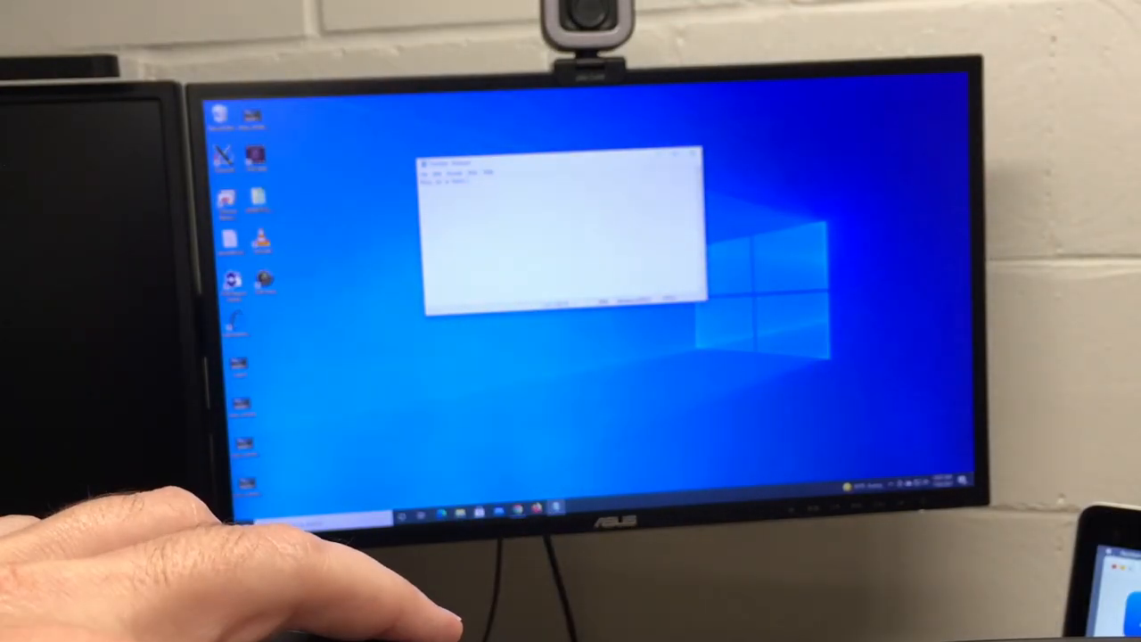
key(super)
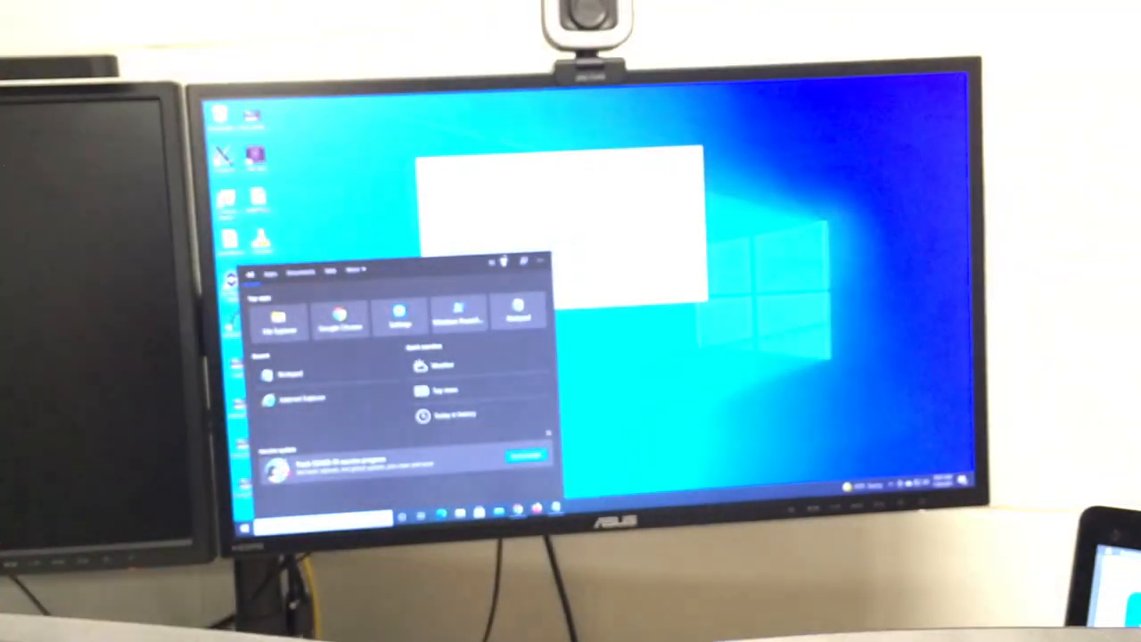
Toggle Task View and show-desktop repeatedly from the keyboard's Windows shortcuts.
key(super+Tab)
key(super+Tab)
key(super+d)
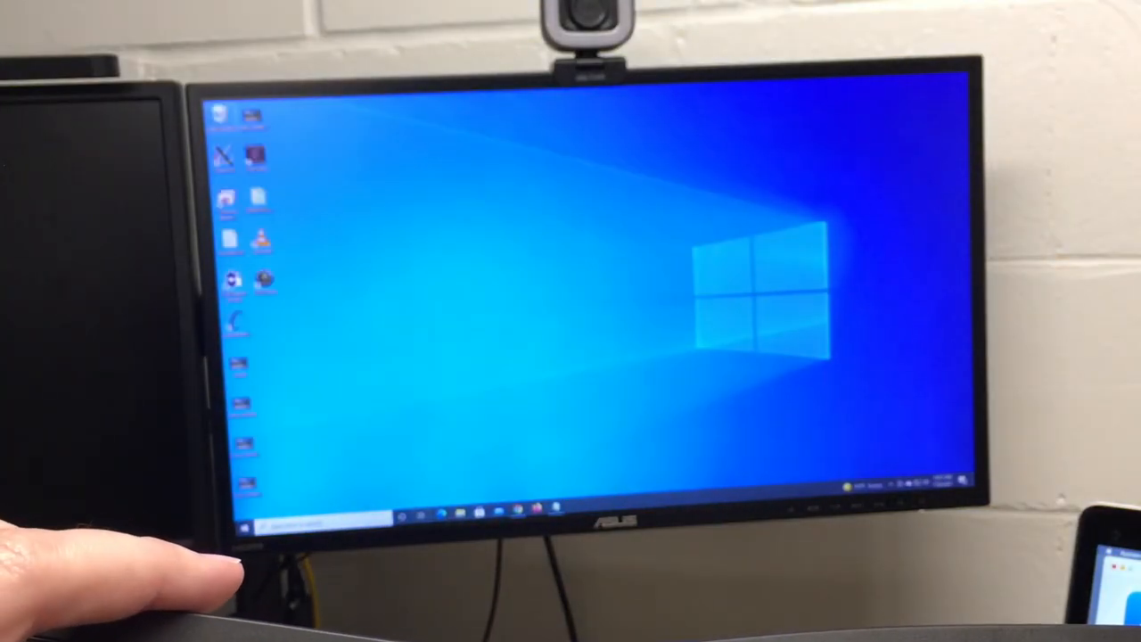
key(super+d)
key(super+Tab)
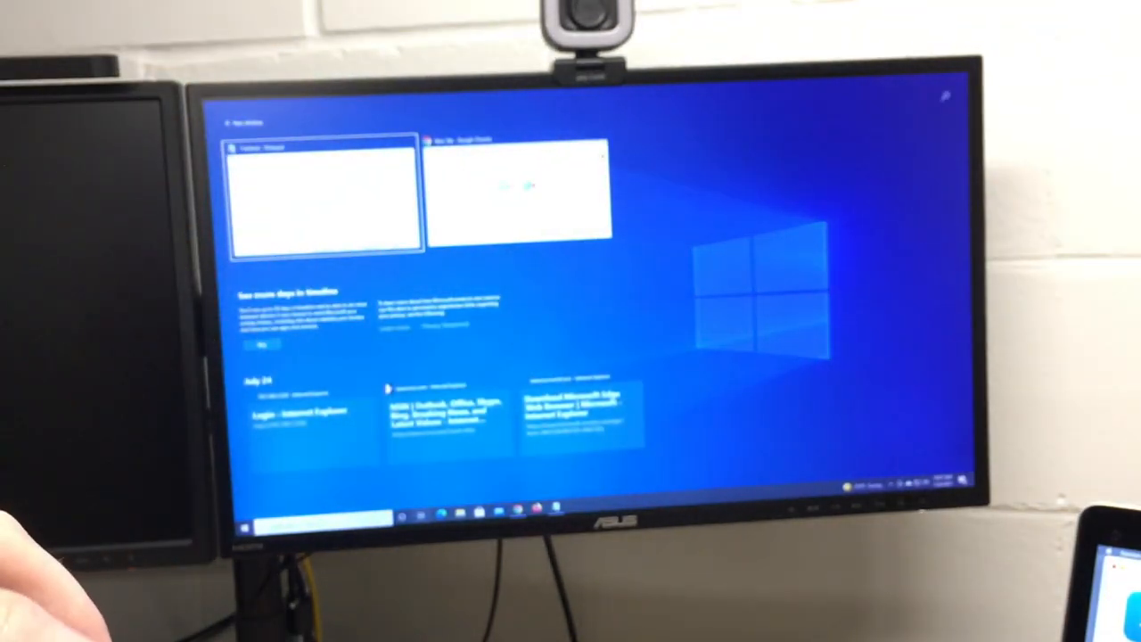
key(super+Tab)
Switch to Google Chrome and open a fresh new tab with Ctrl+T.
key(alt+Tab)
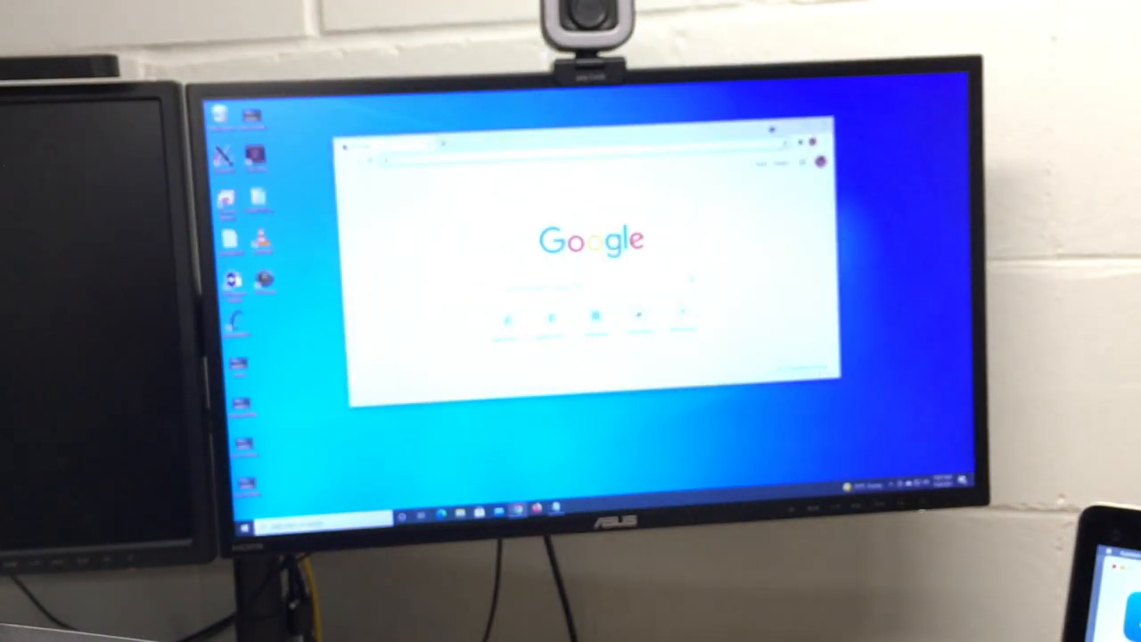
key(ctrl+t)
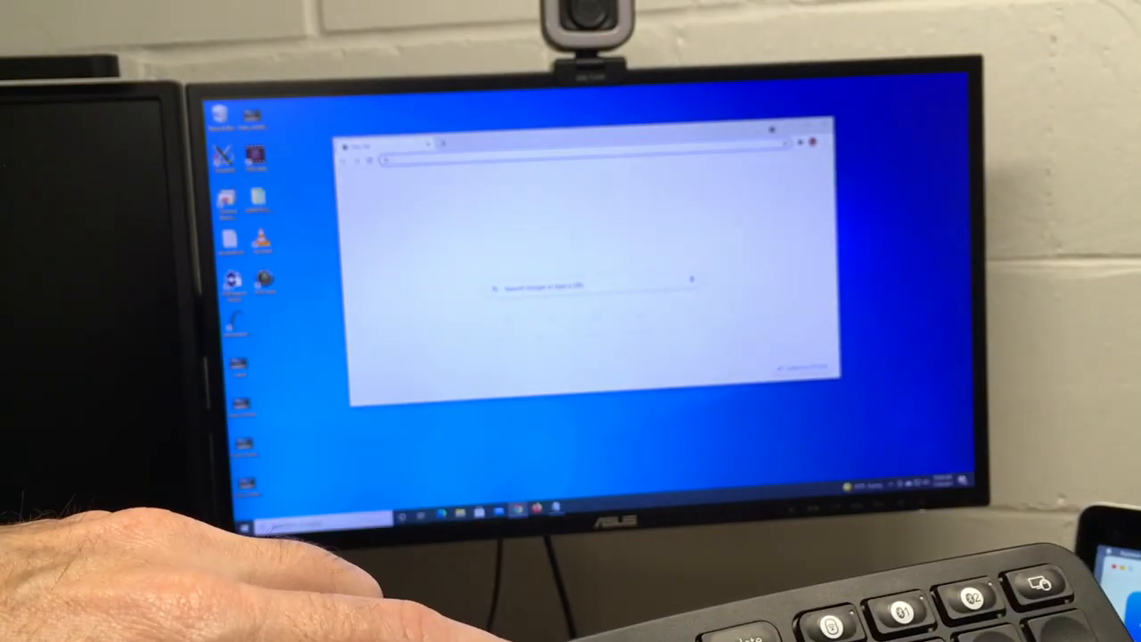